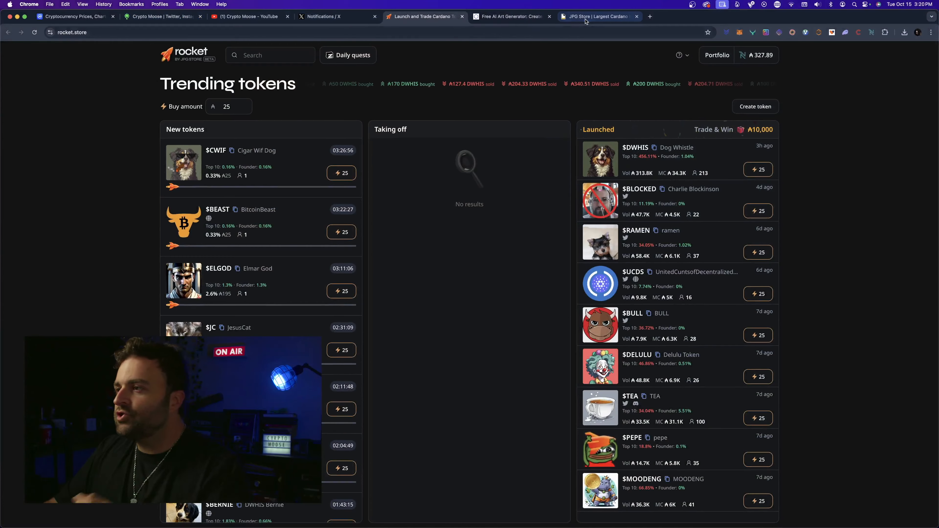
# Step: Browse JPG Store's top NFT collections and look over the MELD Bank Manager v1 collection page
pyautogui.click(599, 17)
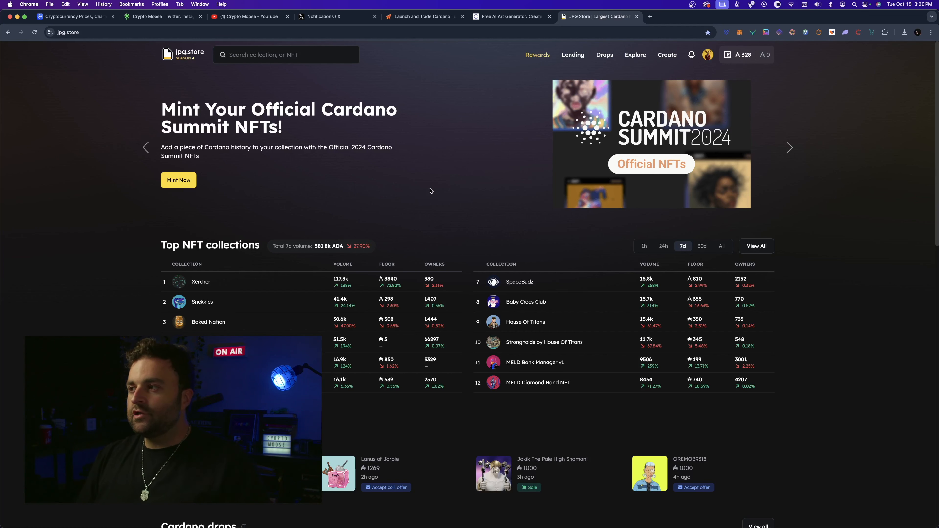
pyautogui.scroll(-3, 440, 237)
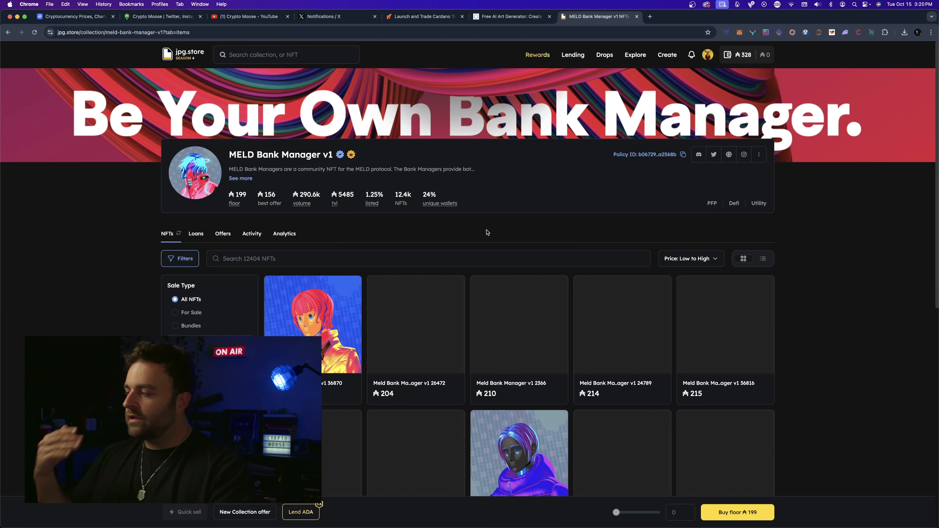
pyautogui.scroll(-3, 424, 253)
pyautogui.scroll(3, 424, 253)
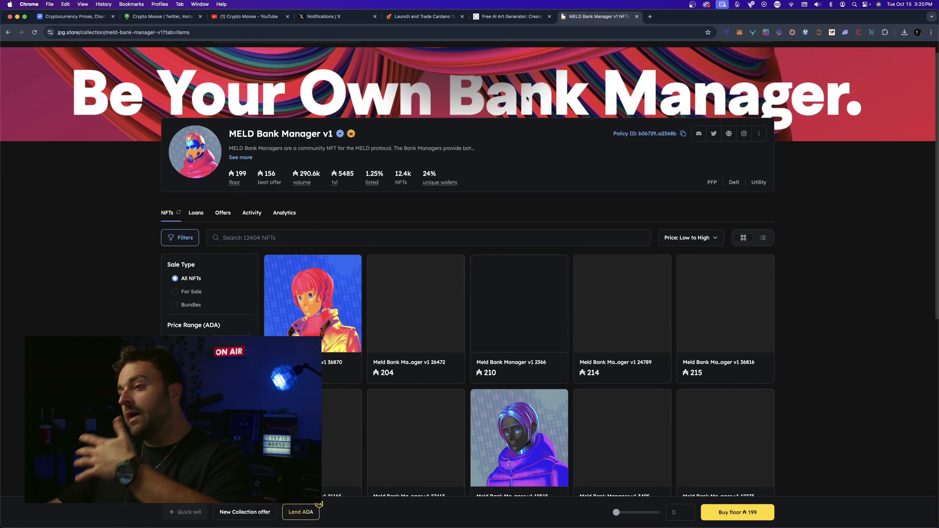
# Step: Look at the trending tokens on Rocket and search the Crypto Moose YouTube channel for "nami wallet"
pyautogui.click(411, 17)
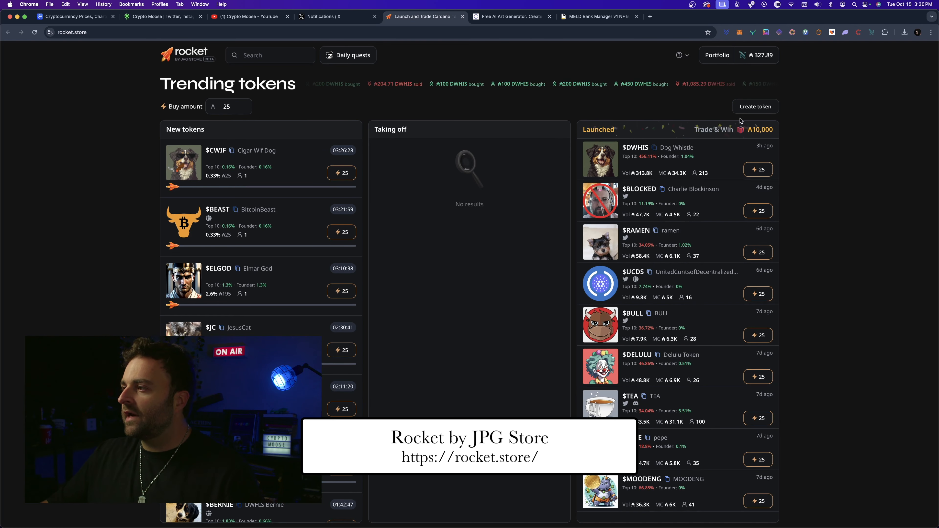
pyautogui.click(872, 33)
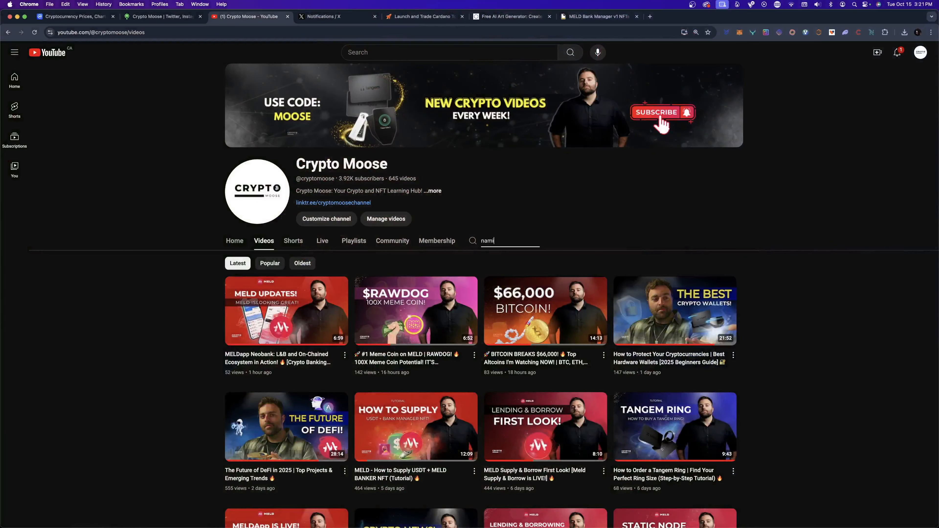
pyautogui.press('Return')
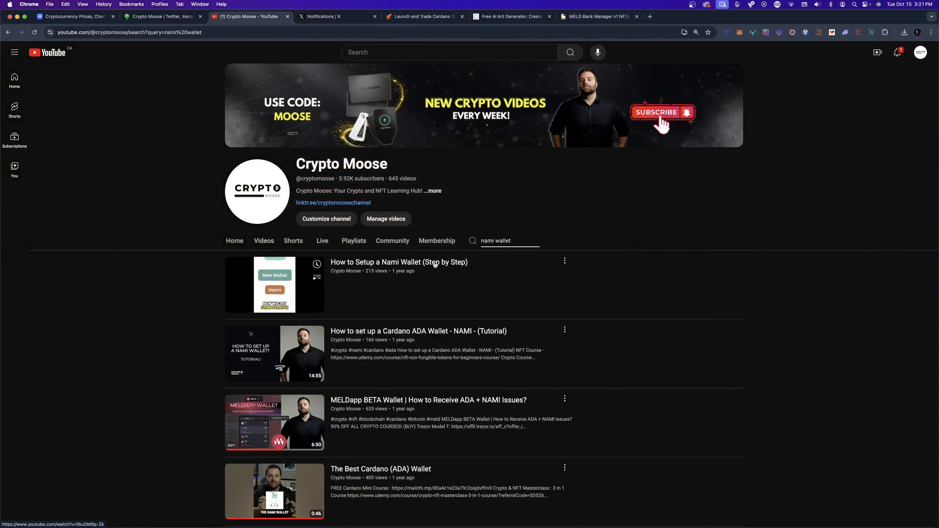
# Step: Browse the NFTs listed in the Crypto Moose - Loose Moose collection on JPG Store
pyautogui.moveTo(400, 290)
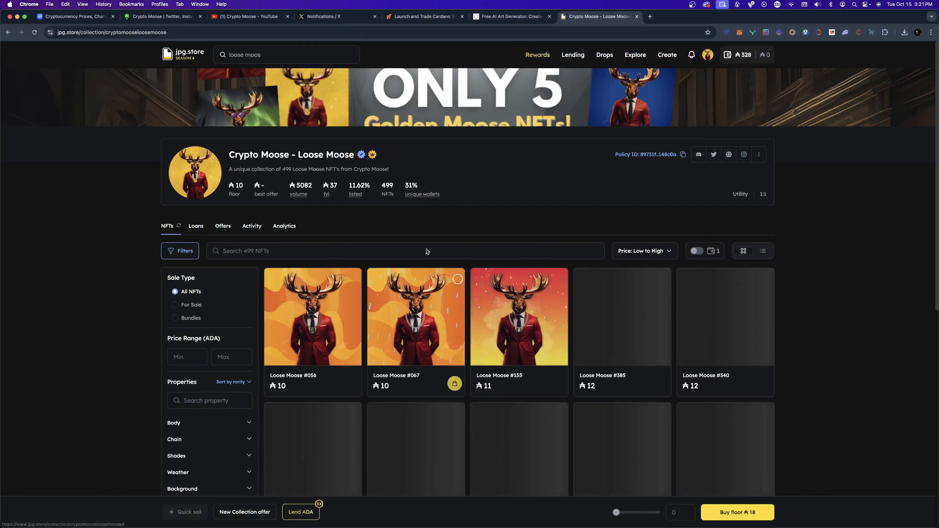
pyautogui.scroll(-2, 430, 242)
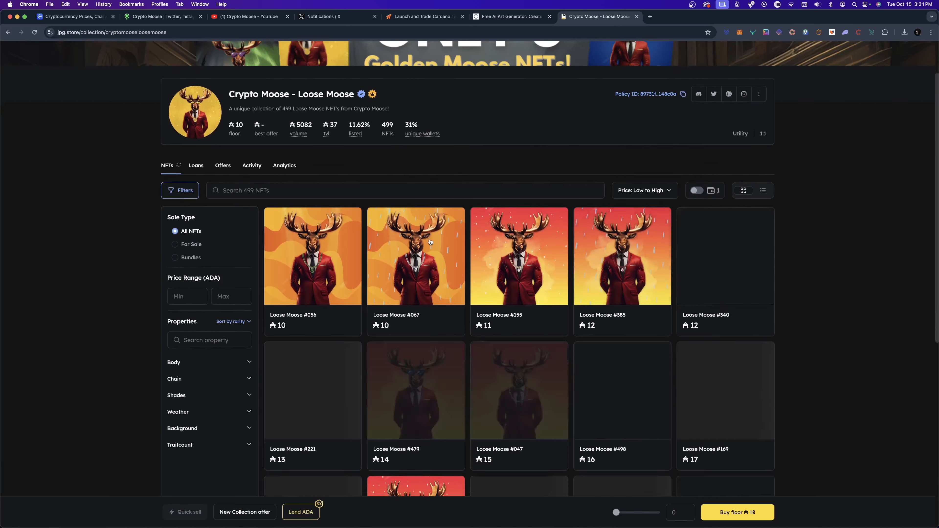
pyautogui.scroll(3, 430, 242)
# Step: Review the Crypto Moose Linktree links, including the NFT section, and return to the Loose Moose listings on JPG Store
pyautogui.click(163, 17)
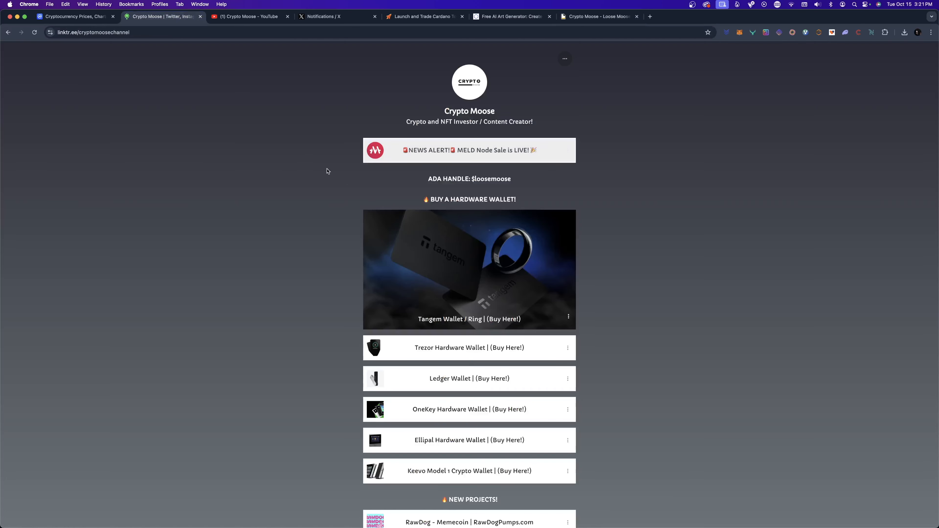
pyautogui.scroll(-10, 442, 233)
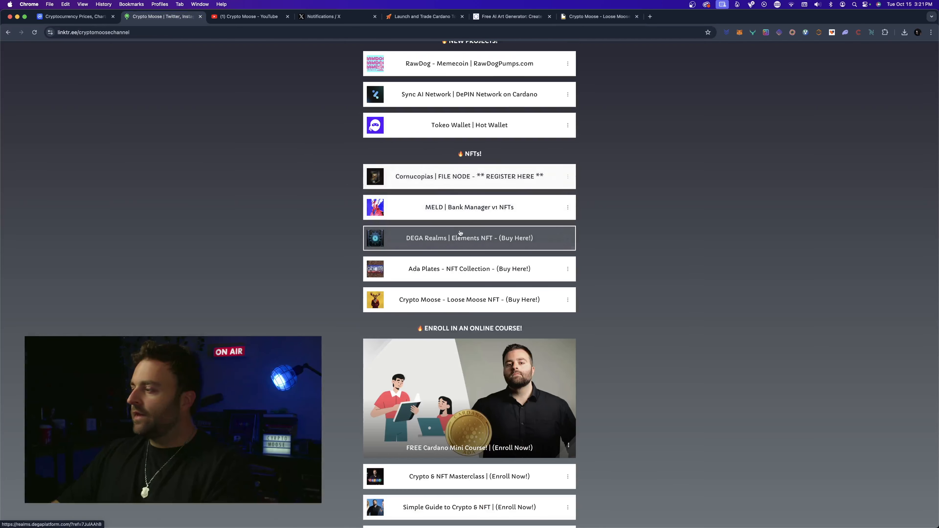
pyautogui.scroll(10, 460, 233)
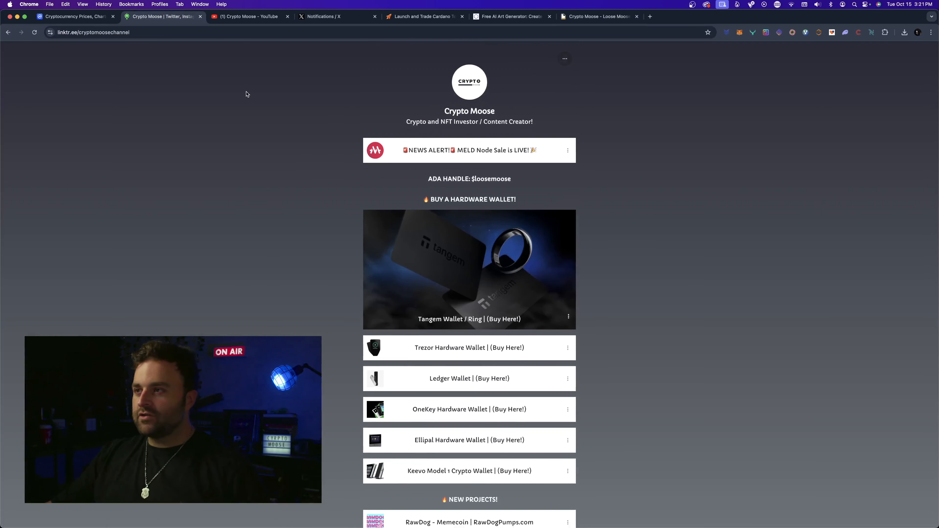
pyautogui.click(587, 19)
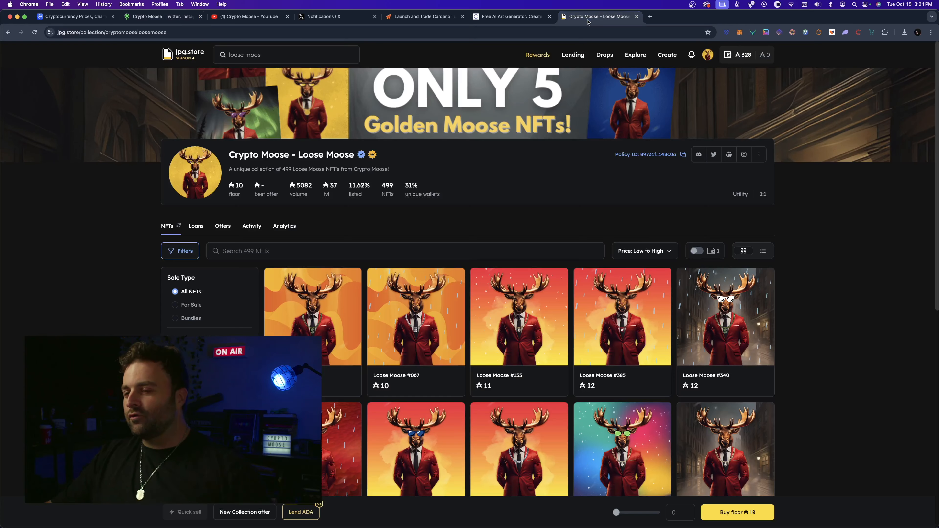
pyautogui.scroll(-5, 453, 275)
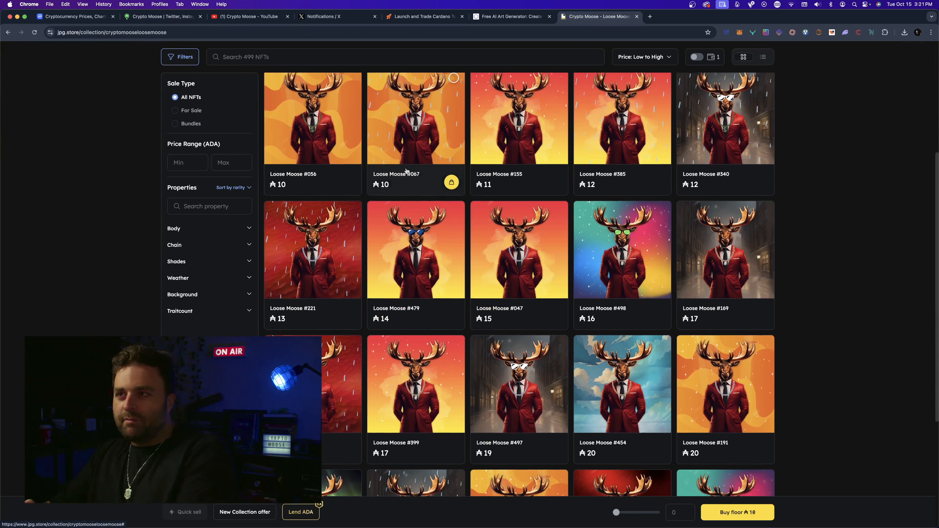
# Step: Switch to ImagineArt and look through the images generated from the Loose Moose prompts
pyautogui.click(477, 19)
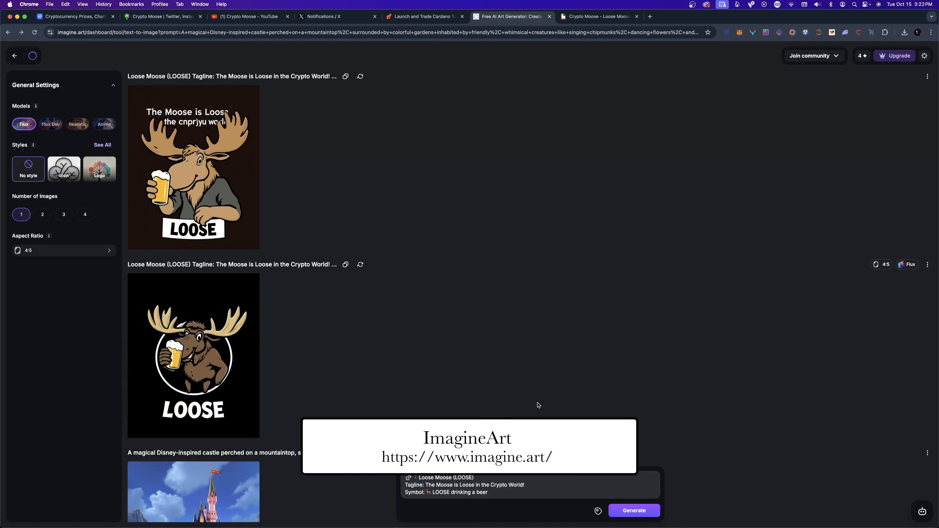
pyautogui.scroll(-10, 213, 318)
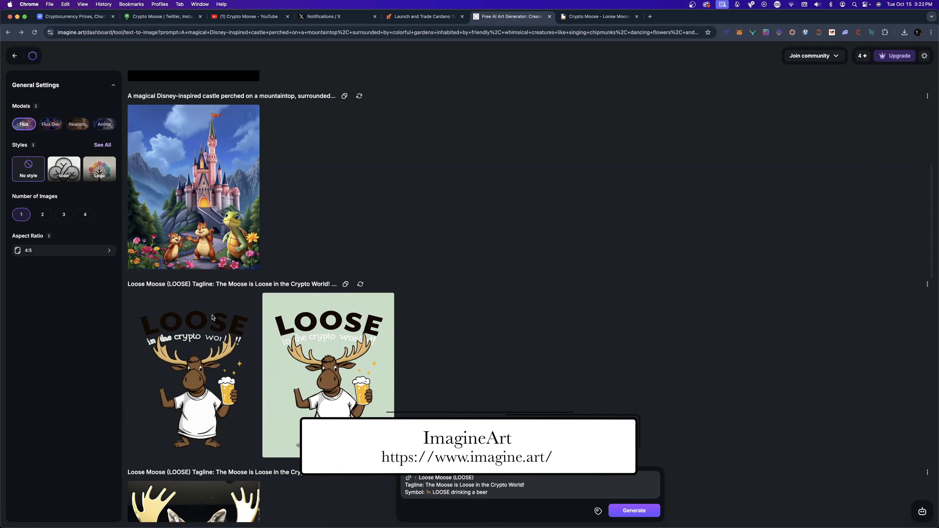
pyautogui.scroll(-3, 213, 317)
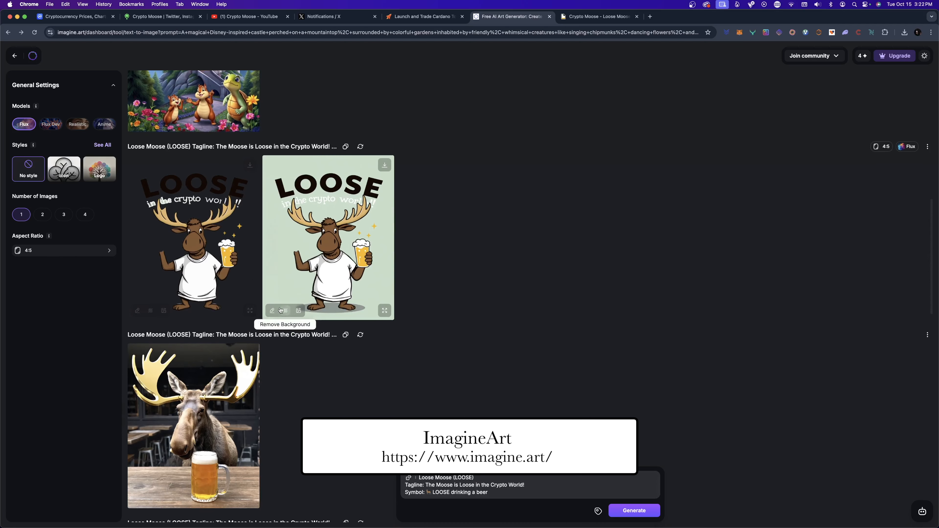
pyautogui.scroll(11, 253, 313)
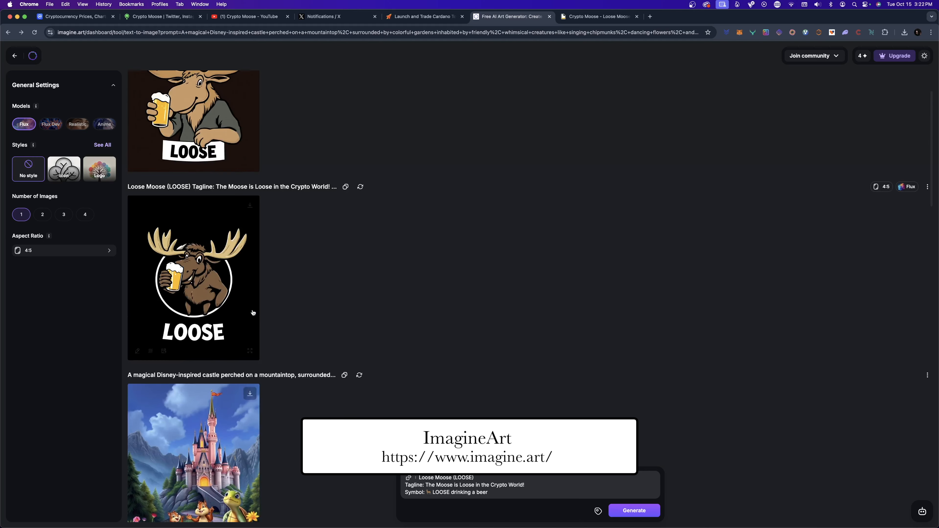
# Step: Inspect the enlarged black-background LOOSE moose image with the beer, including its prompt, model and aspect ratio
pyautogui.click(235, 302)
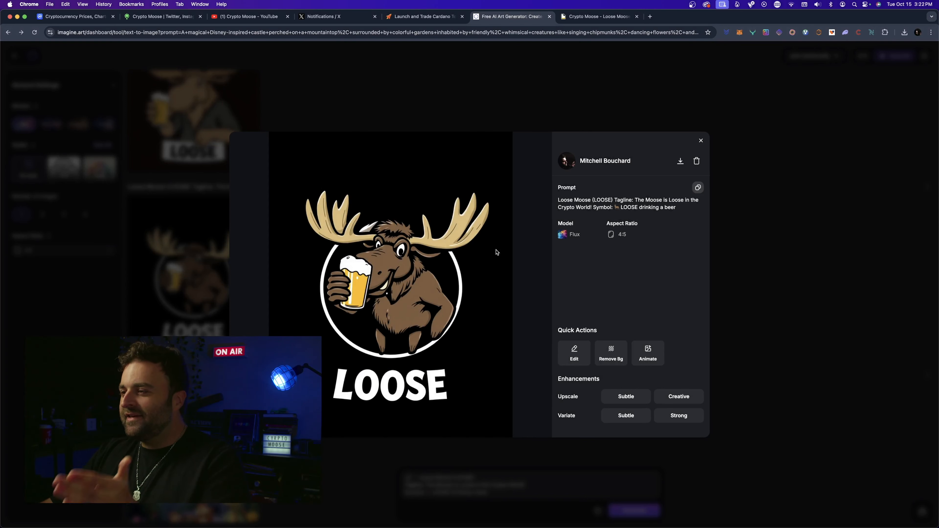
pyautogui.click(700, 141)
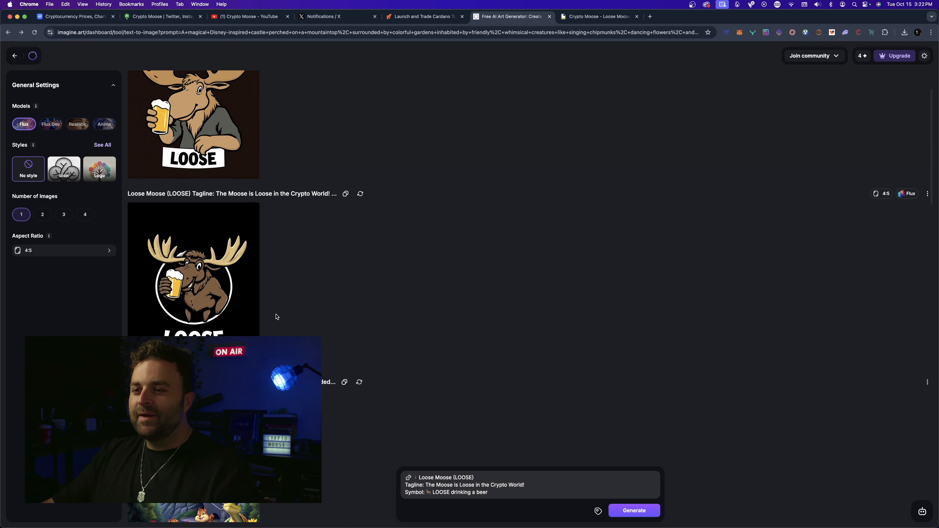
pyautogui.click(206, 289)
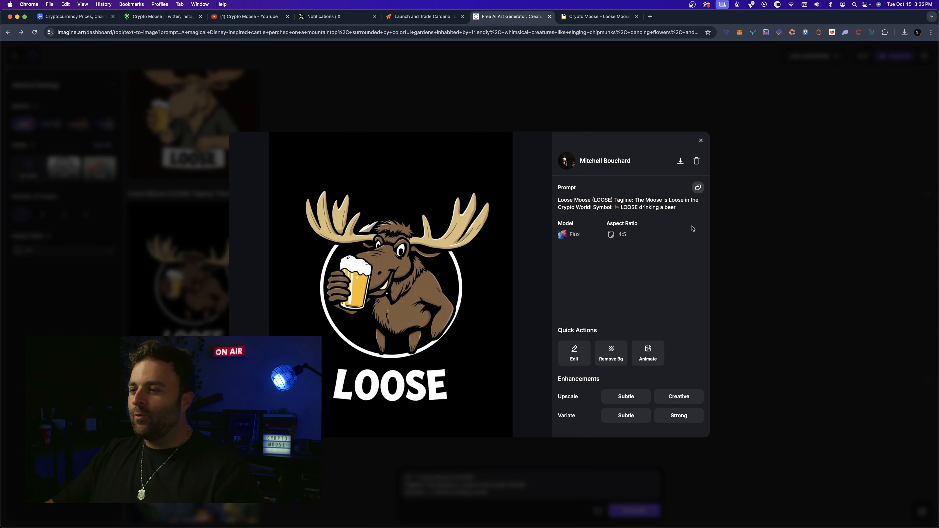
pyautogui.click(701, 140)
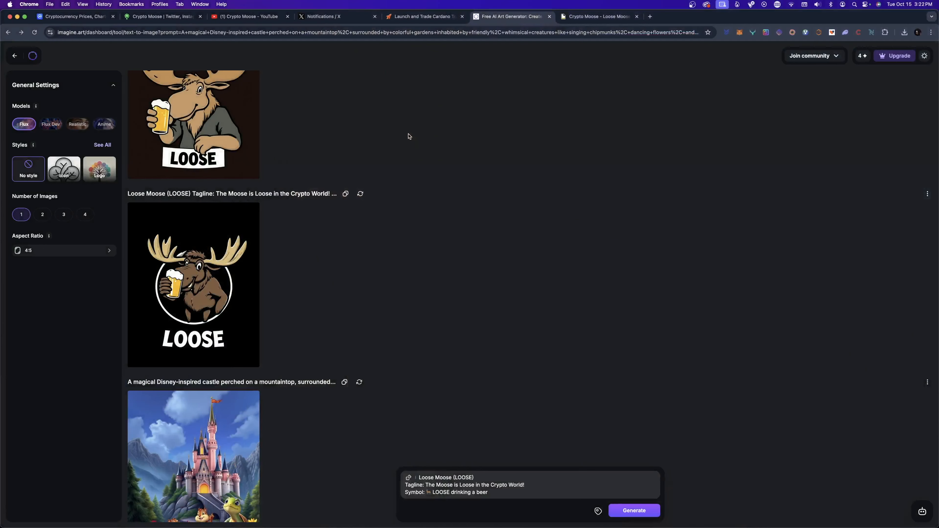
pyautogui.scroll(2, 407, 135)
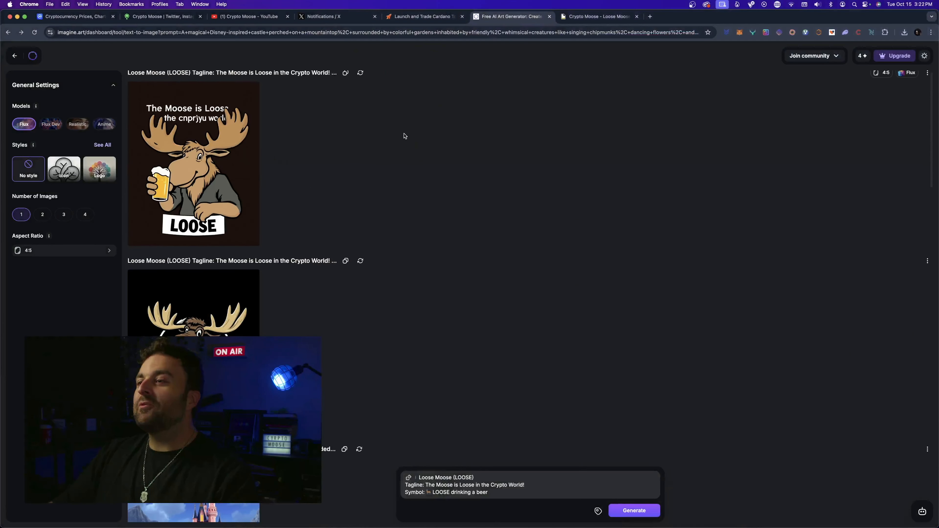
# Step: Return to Rocket and disconnect the Nami wallet from the site
pyautogui.click(409, 19)
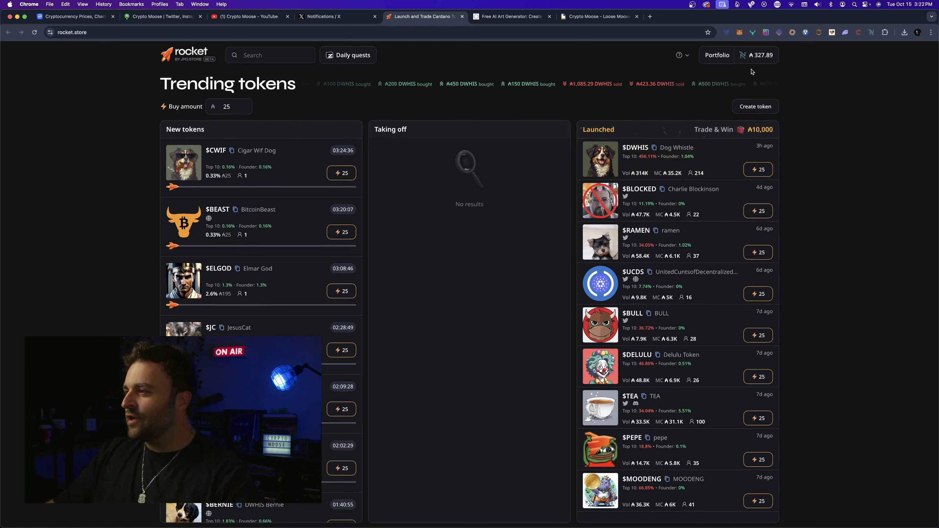
pyautogui.click(752, 58)
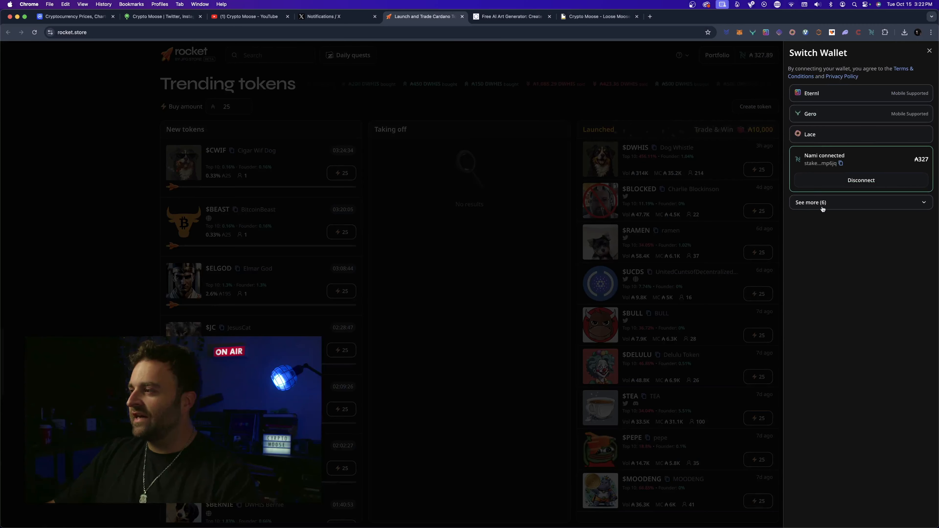
pyautogui.click(859, 181)
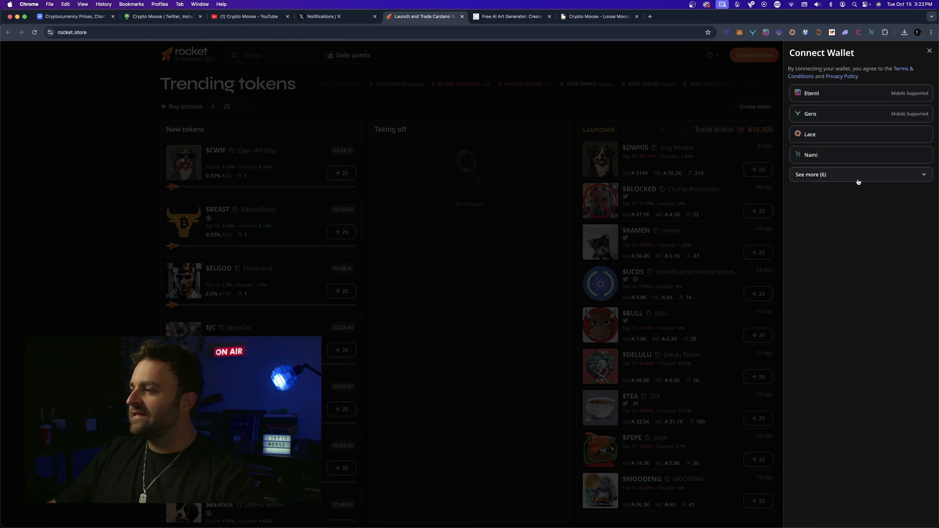
pyautogui.click(928, 52)
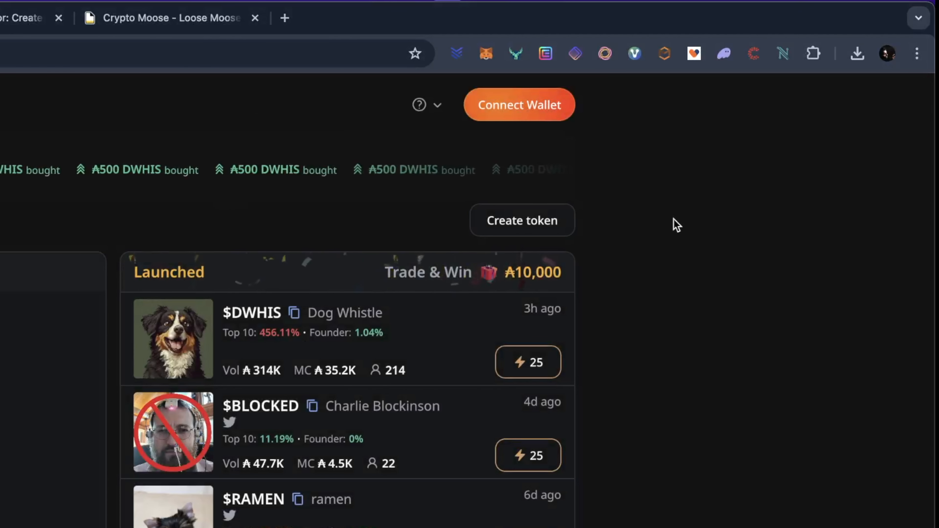
# Step: Connect the Nami wallet to Rocket and check the wallet extension
pyautogui.click(529, 118)
pyautogui.click(679, 330)
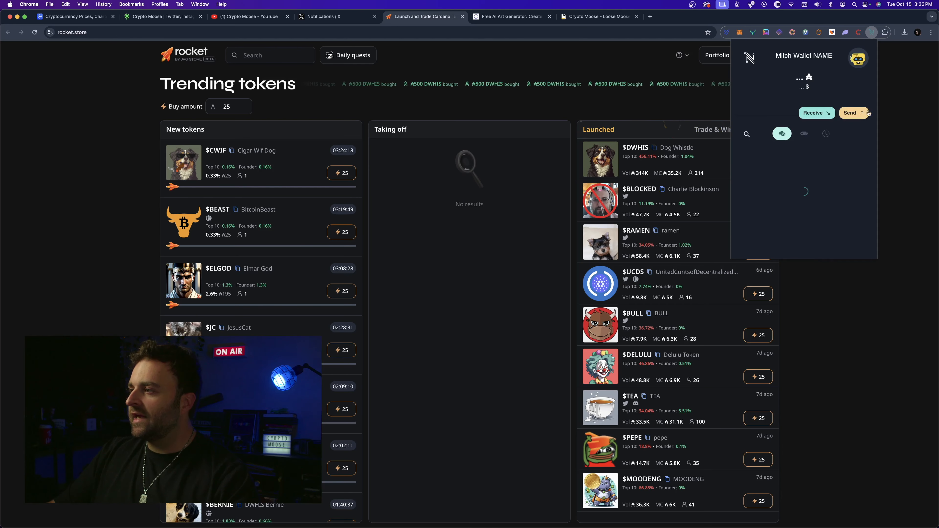
pyautogui.click(901, 117)
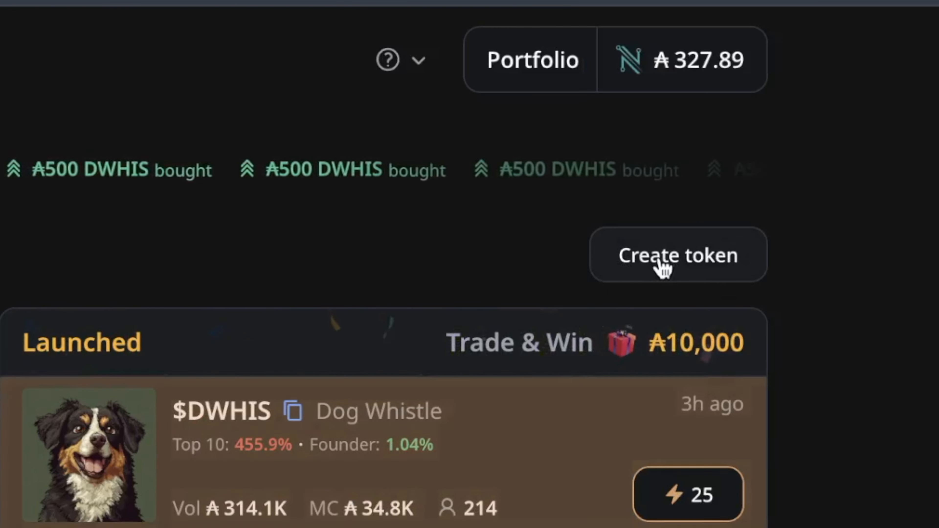
# Step: Start a new token with the ticker LOOSE and the name Loose Moose
pyautogui.click(661, 263)
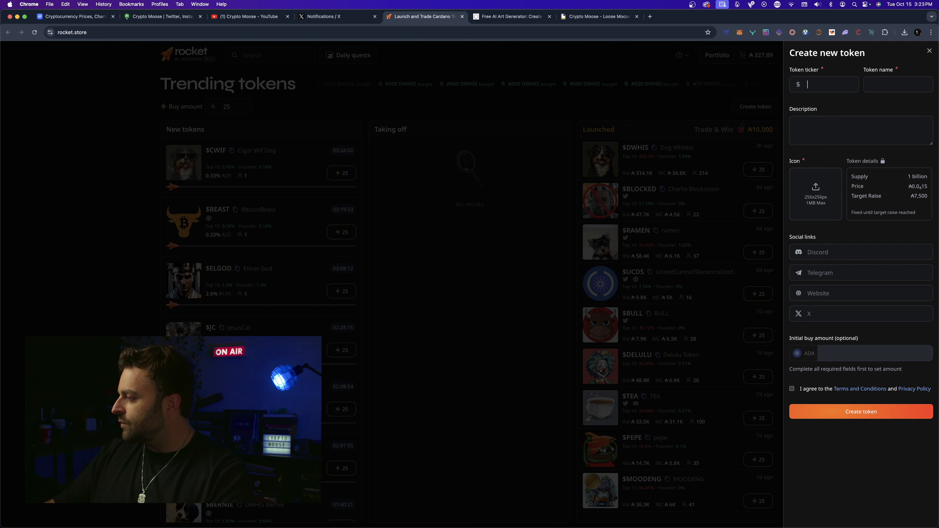
pyautogui.click(820, 84)
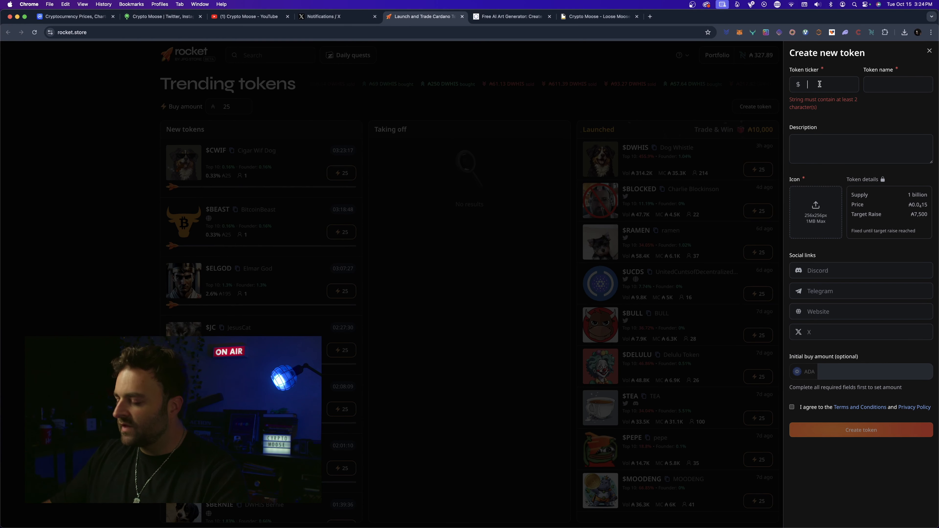
pyautogui.write('OOSE')
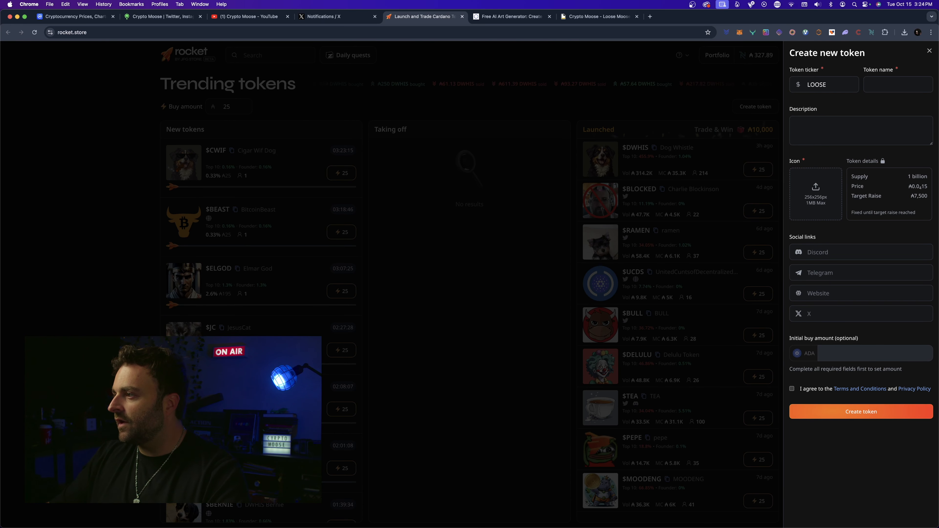
pyautogui.click(891, 85)
pyautogui.write('Loose Moose')
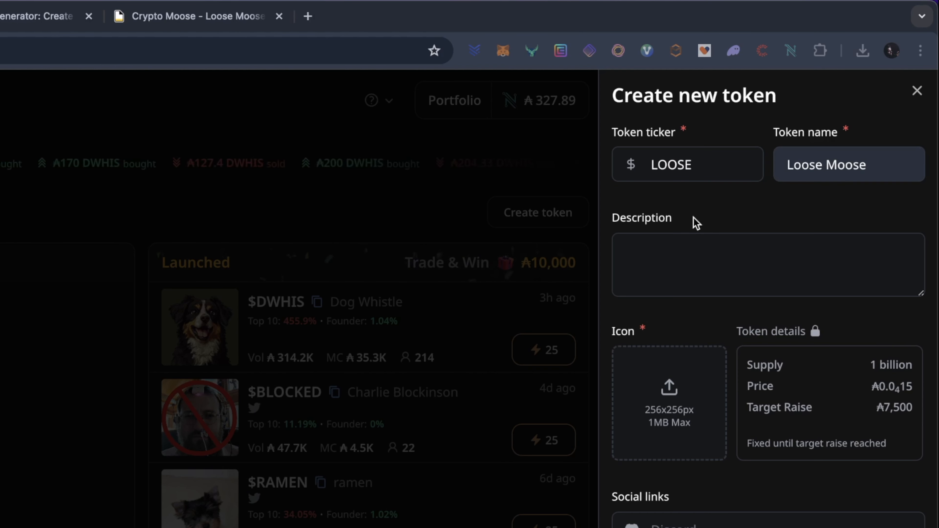
# Step: Describe the token as "The Moose is Loose in the Crypto World!" and choose the LOOSE moose PNG from Downloads as its icon
pyautogui.click(684, 256)
pyautogui.write('The Moose is Loose in the Crypto World!')
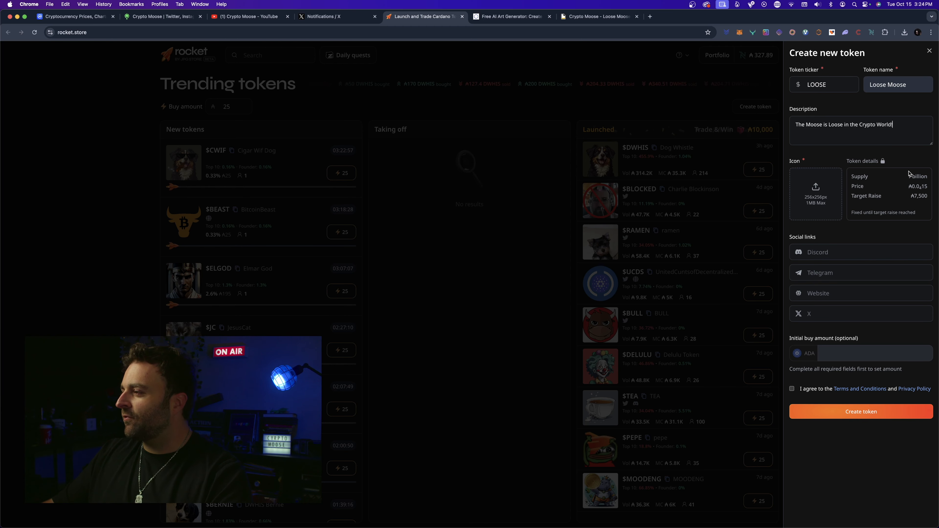
pyautogui.click(816, 192)
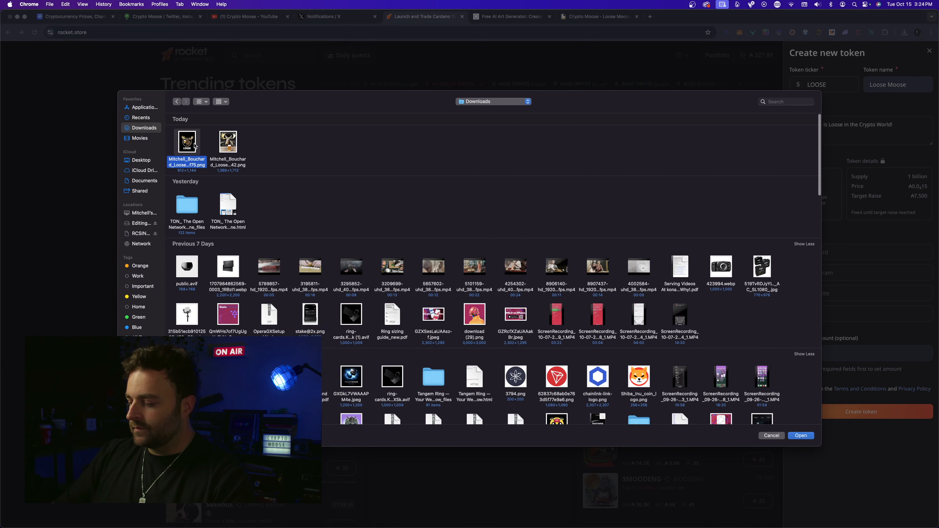
pyautogui.press('Return')
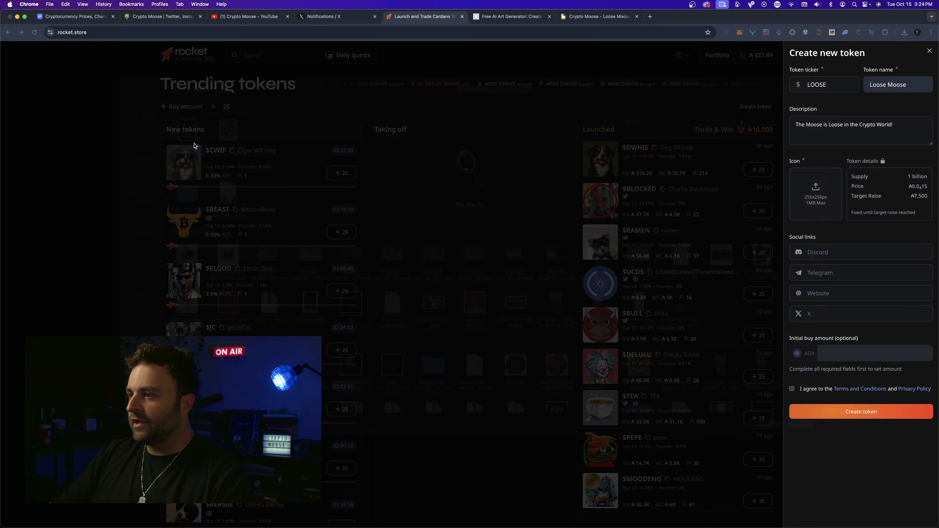
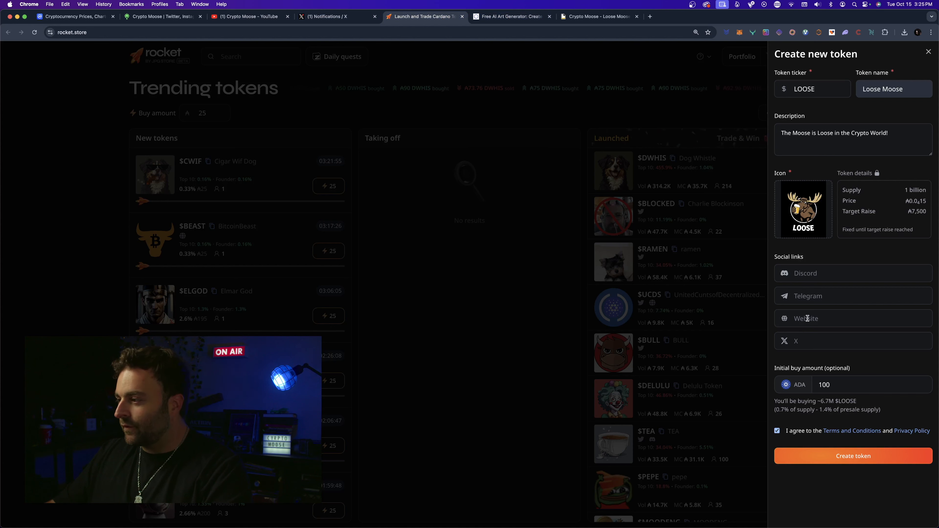
pyautogui.write('https://linktr.ee/cryptomoosechannel')
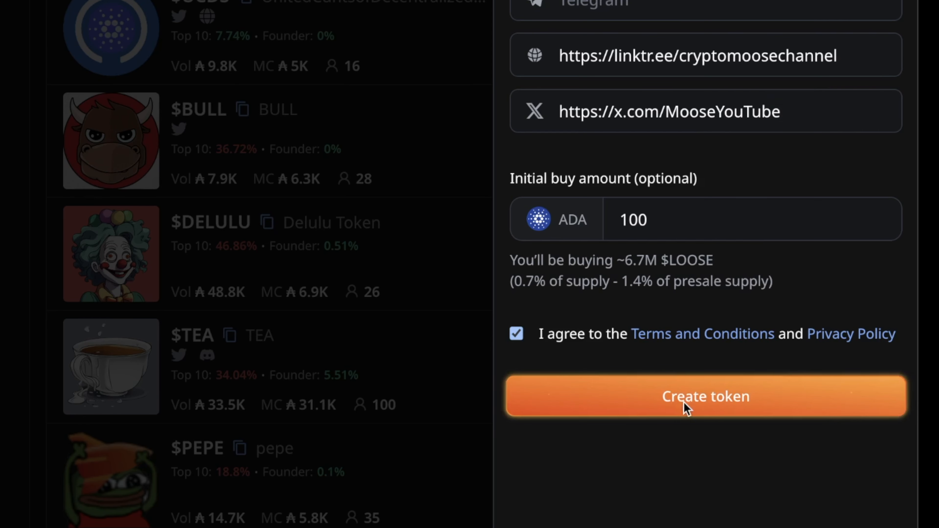
pyautogui.click(845, 459)
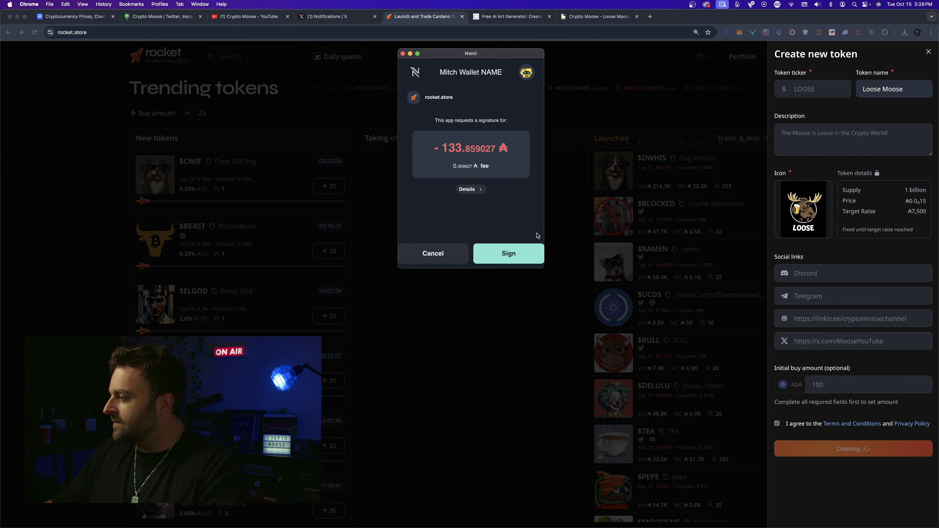
pyautogui.click(536, 247)
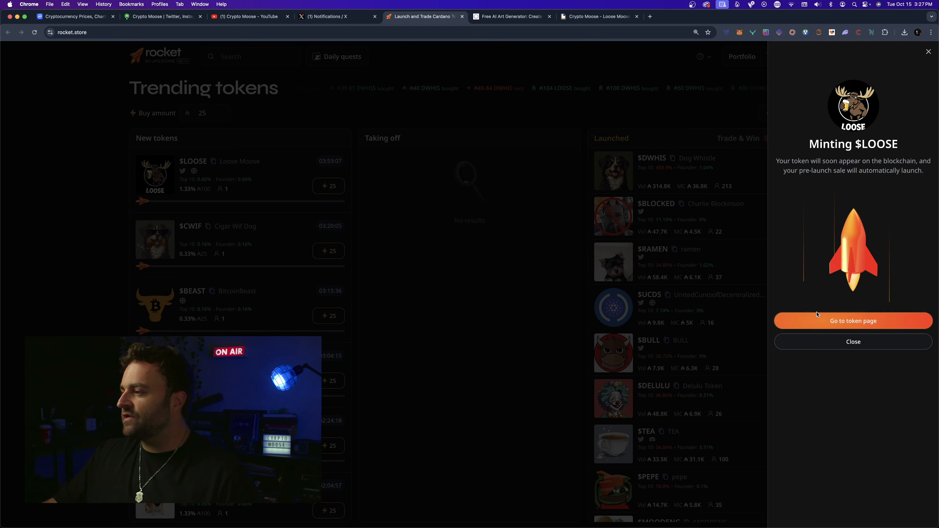
# Step: View the LOOSE token page and check the token's website link from the trending tokens list
pyautogui.click(818, 316)
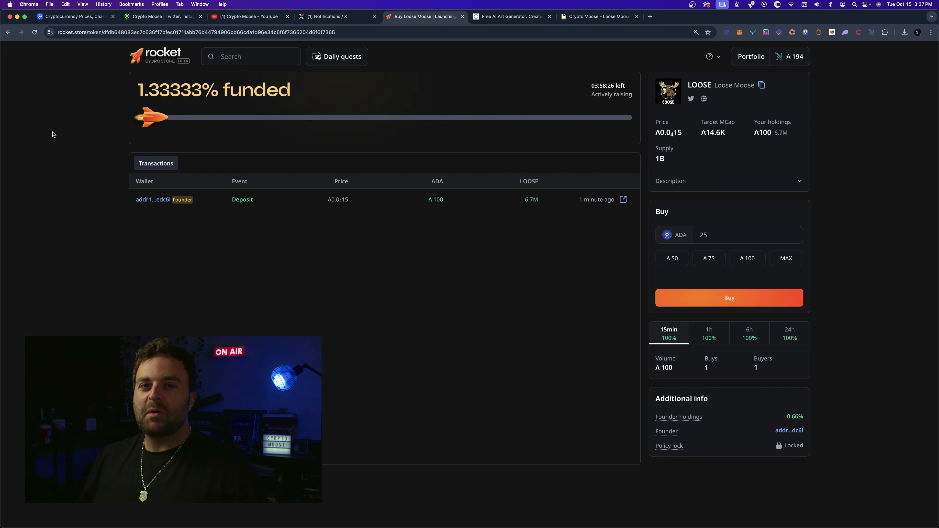
pyautogui.click(165, 54)
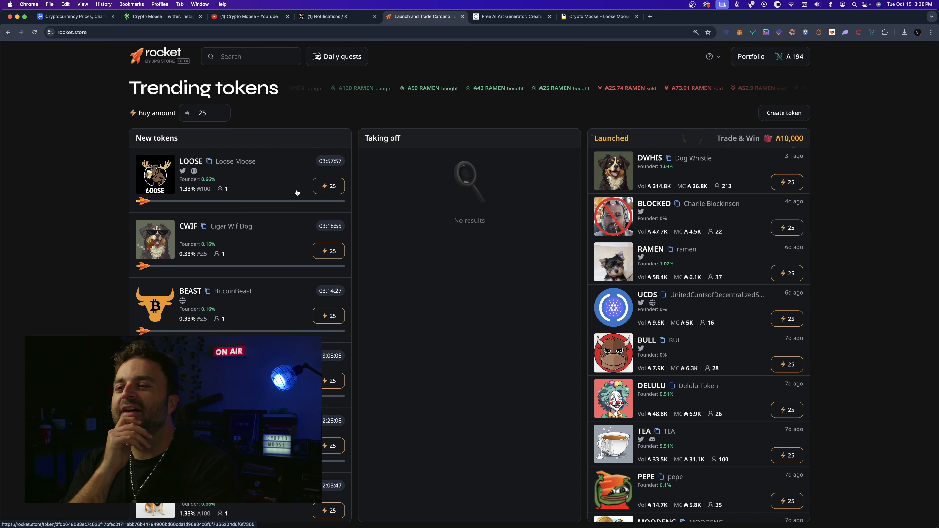
pyautogui.click(195, 171)
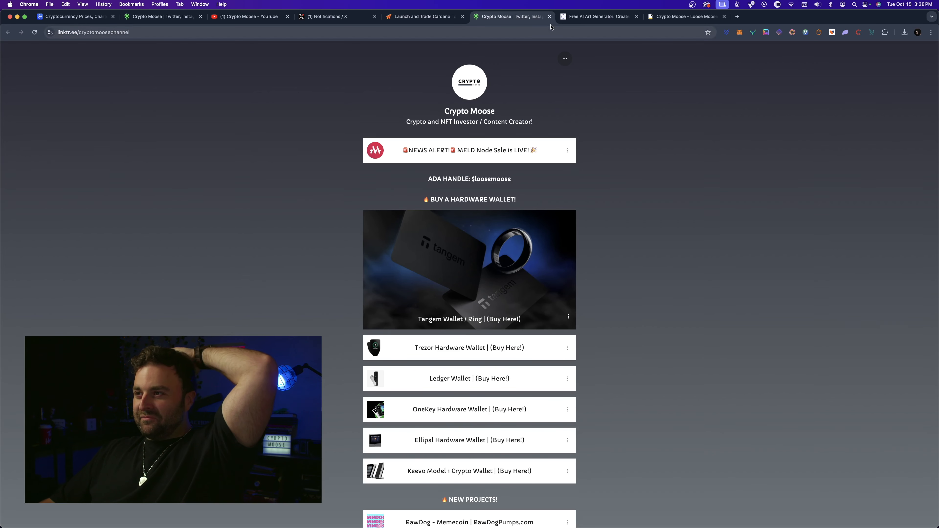
pyautogui.click(550, 17)
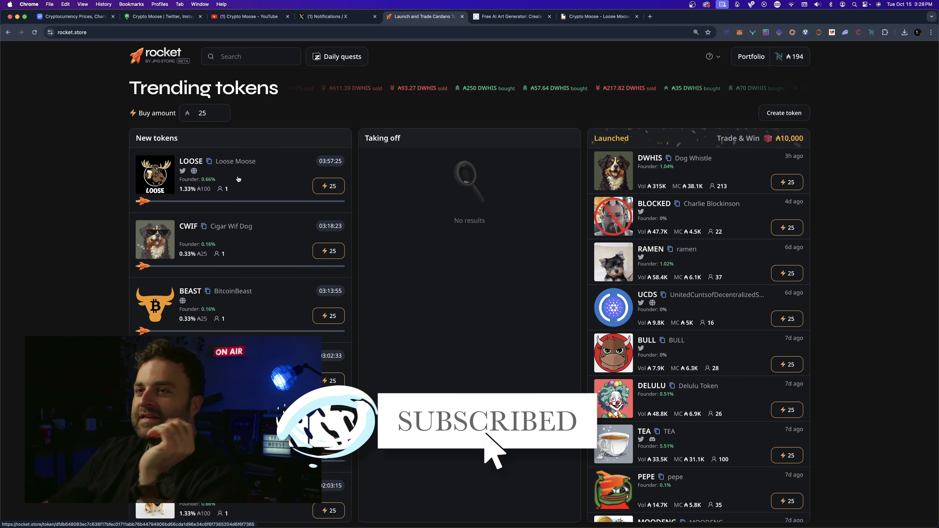
# Step: Browse the Crypto Moose Linktree page and open its Tangem Wallet / Ring offer
pyautogui.click(168, 17)
pyautogui.scroll(-5, 755, 280)
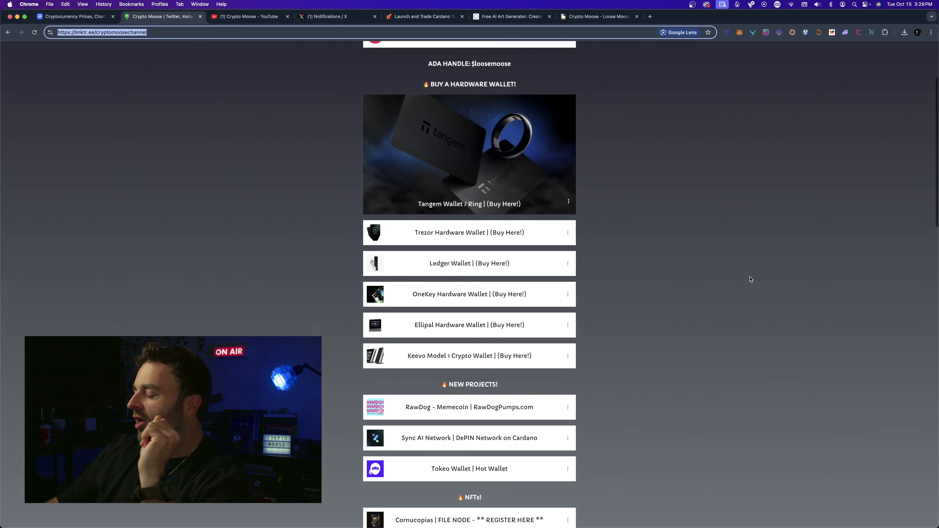
pyautogui.scroll(5, 746, 275)
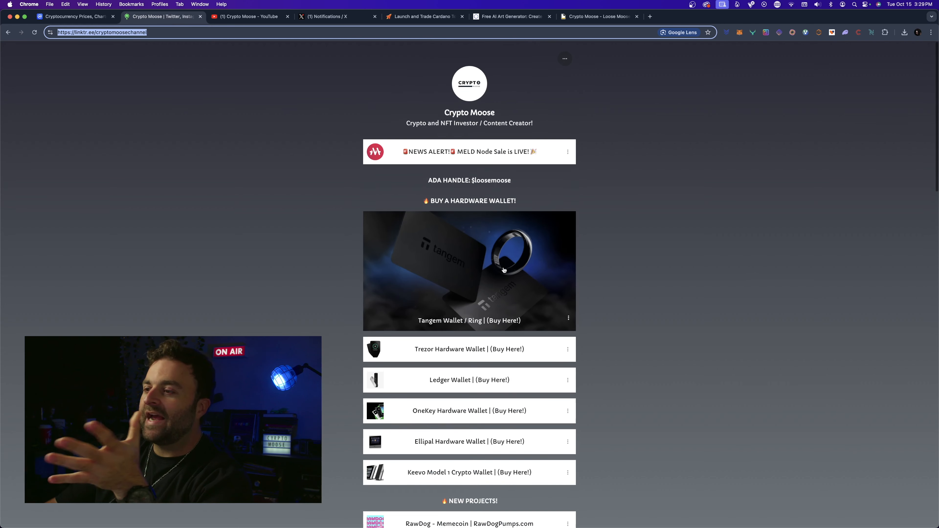
pyautogui.click(503, 275)
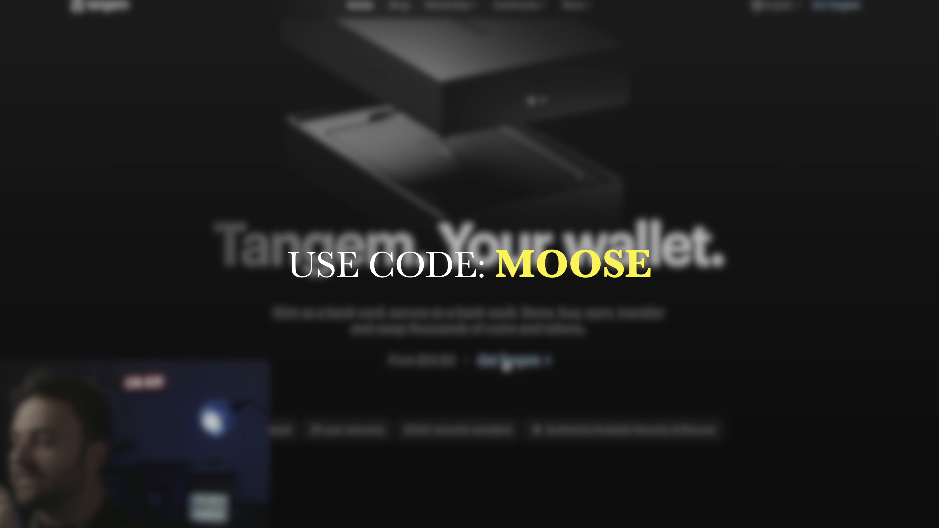
# Step: View the 2 Cards set on Tangem's wallet pricing page and return to Rocket's trending tokens
pyautogui.click(512, 361)
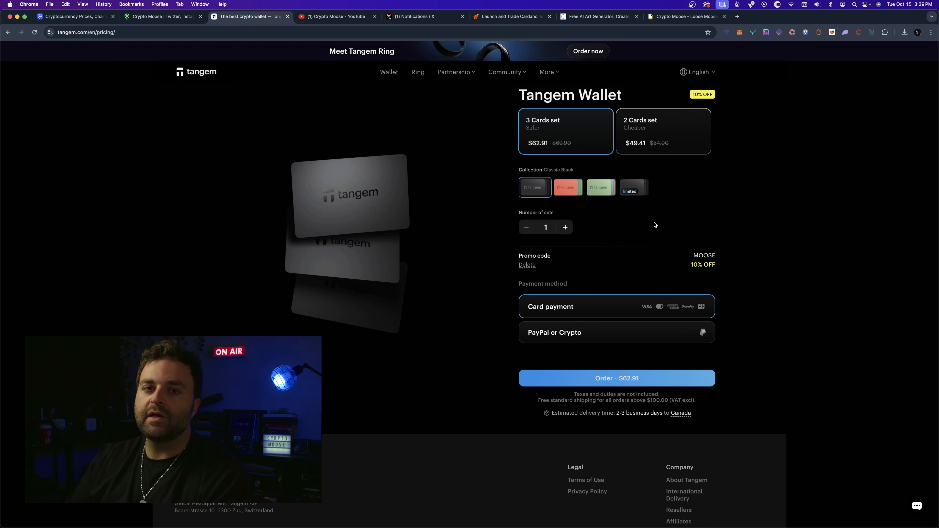
pyautogui.click(695, 130)
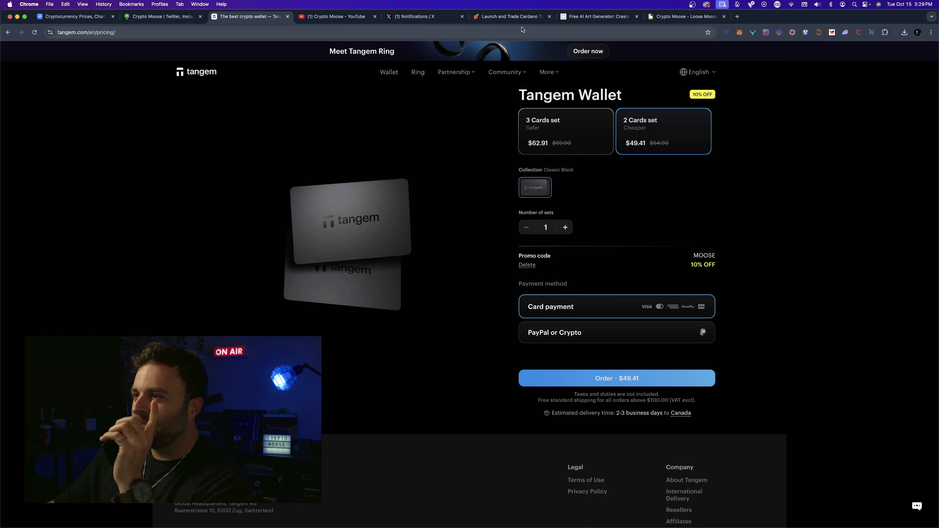
pyautogui.click(520, 17)
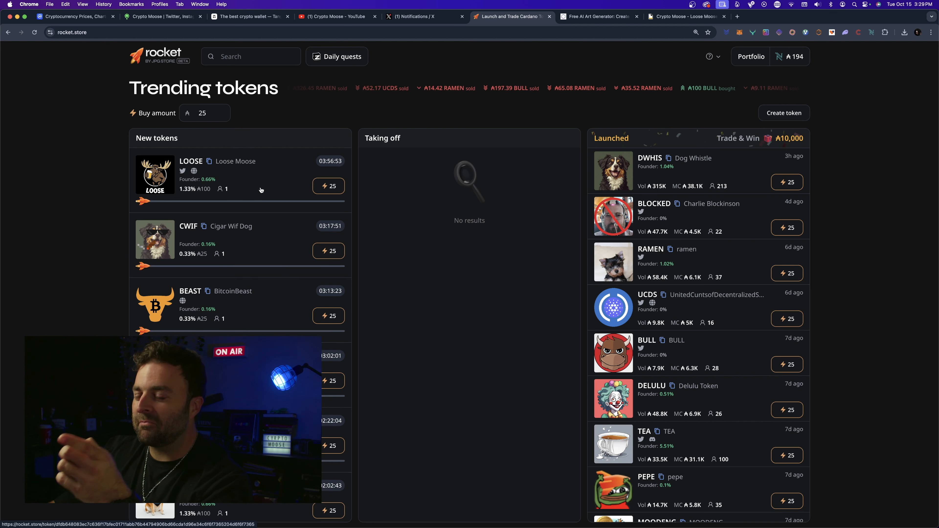